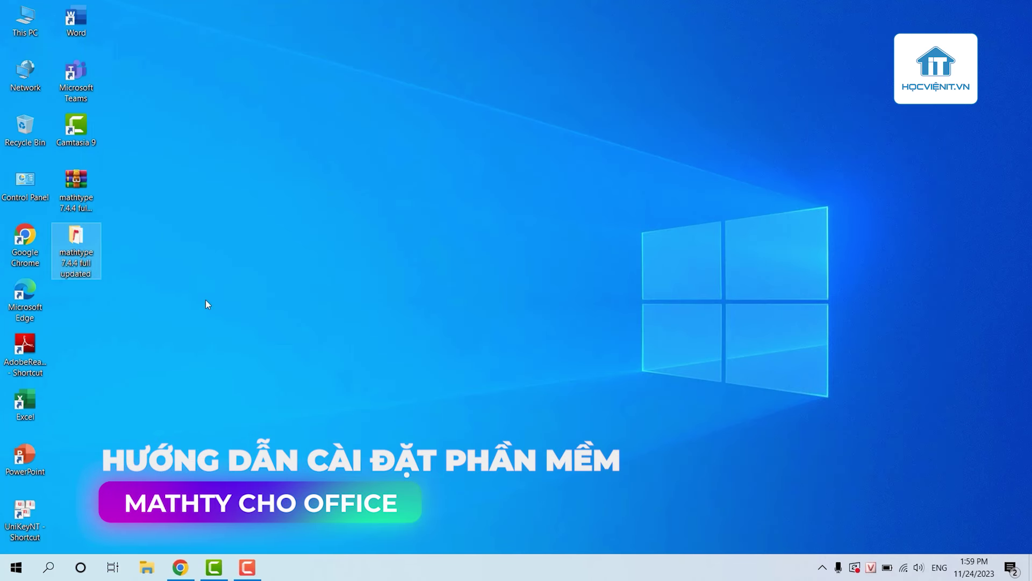
Open the "mathtype 7.4.4 full updated" folder on the desktop and run the MathType 7.4.4 -win-en installer
double_click(99, 246)
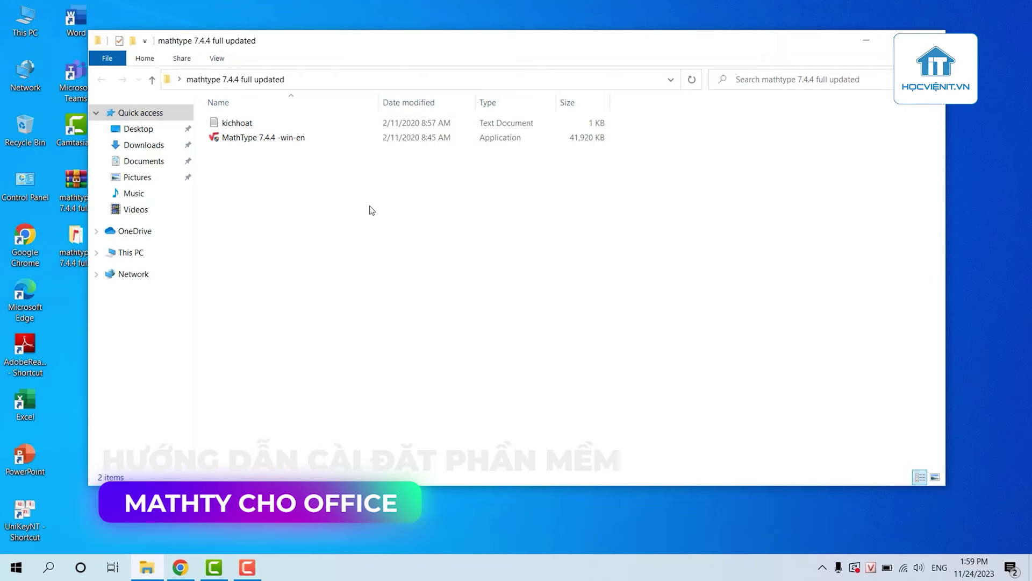
left_click_drag(663, 200, 500, 97)
left_click(378, 246)
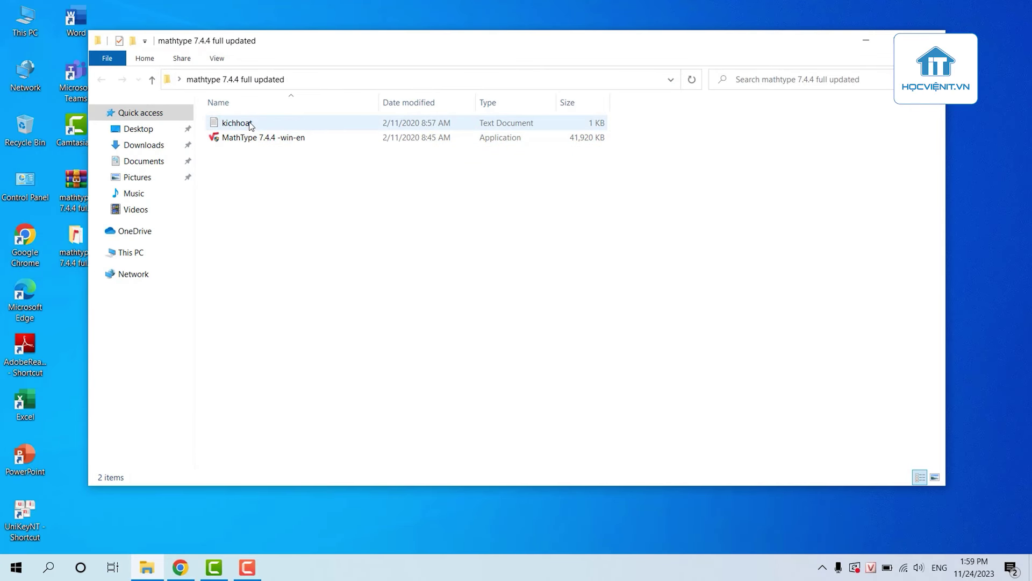
left_click(261, 138)
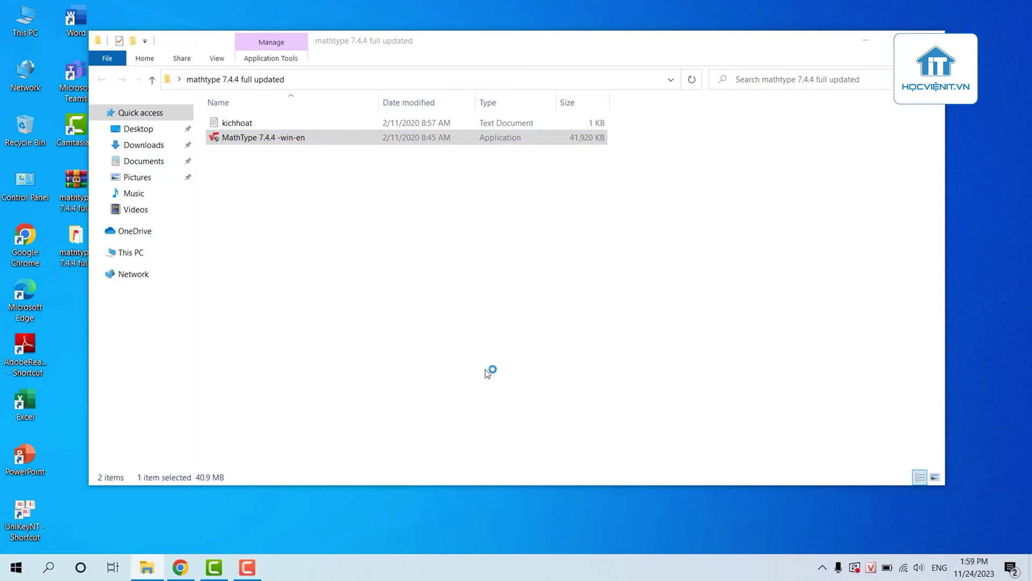
left_click(579, 391)
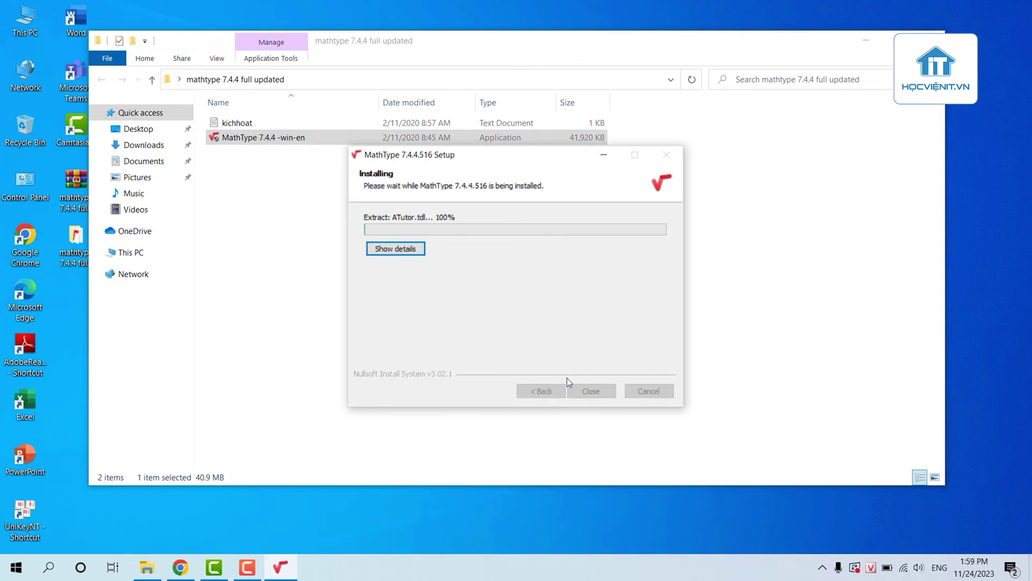
left_click(409, 253)
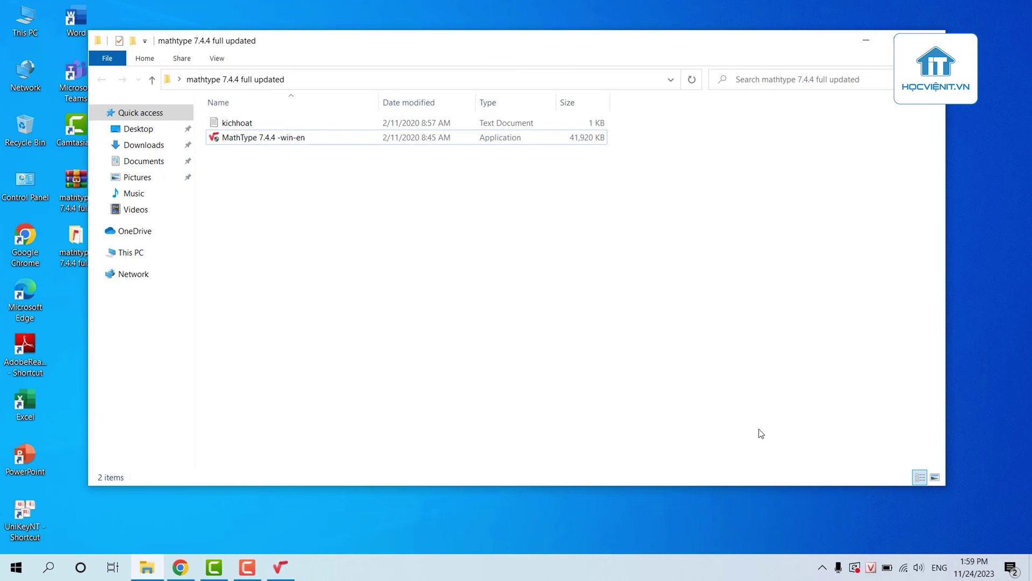
View the properties of the kichhoat text file and move the dialog clear of the setup window
right_click(223, 125)
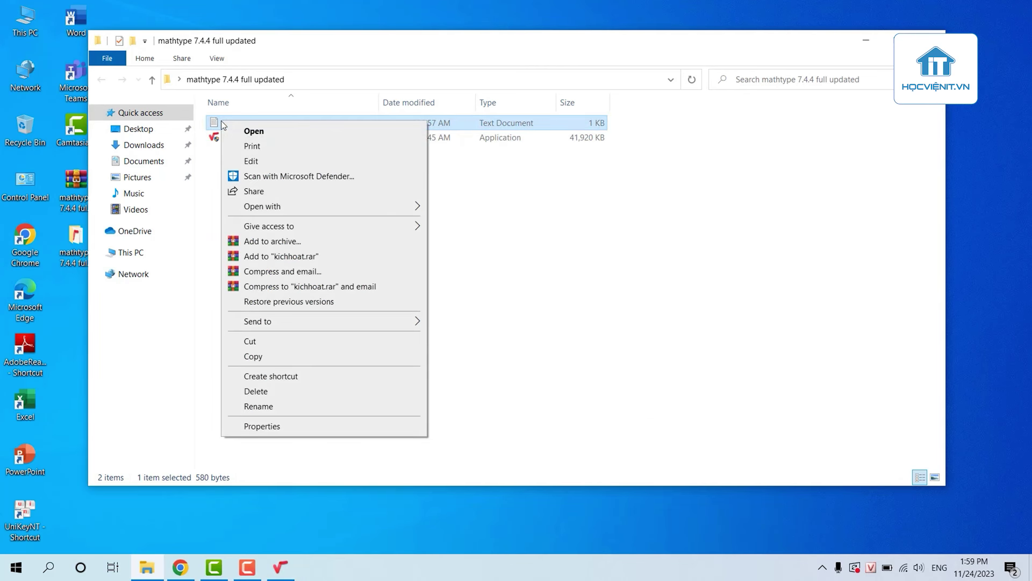
left_click(471, 186)
left_click(557, 126)
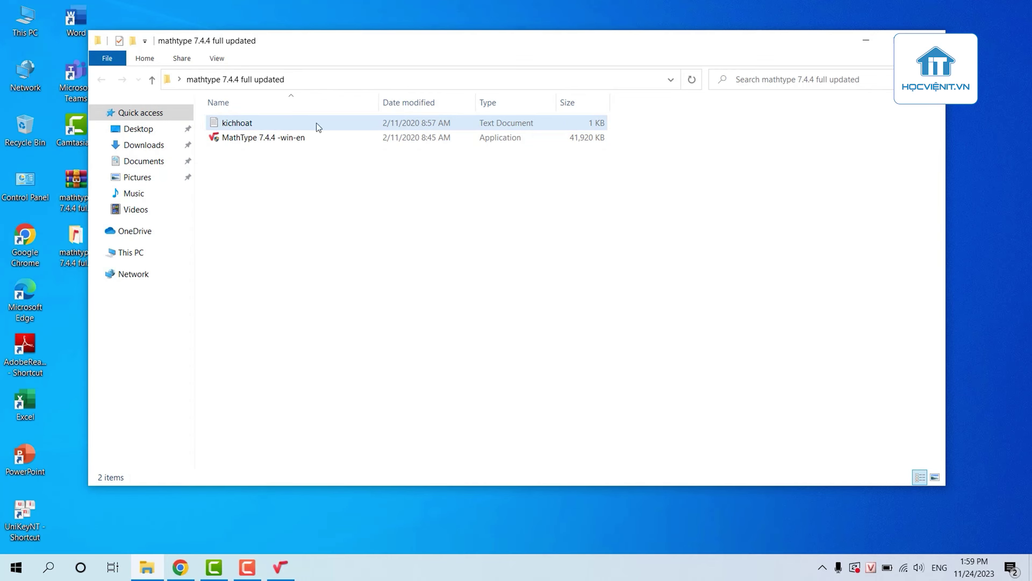
right_click(253, 125)
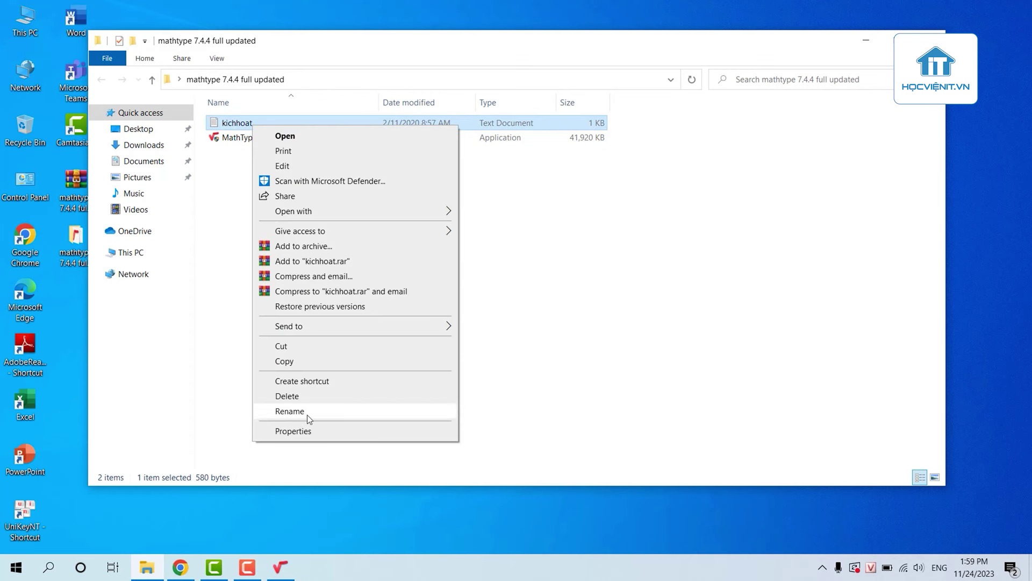
left_click(301, 431)
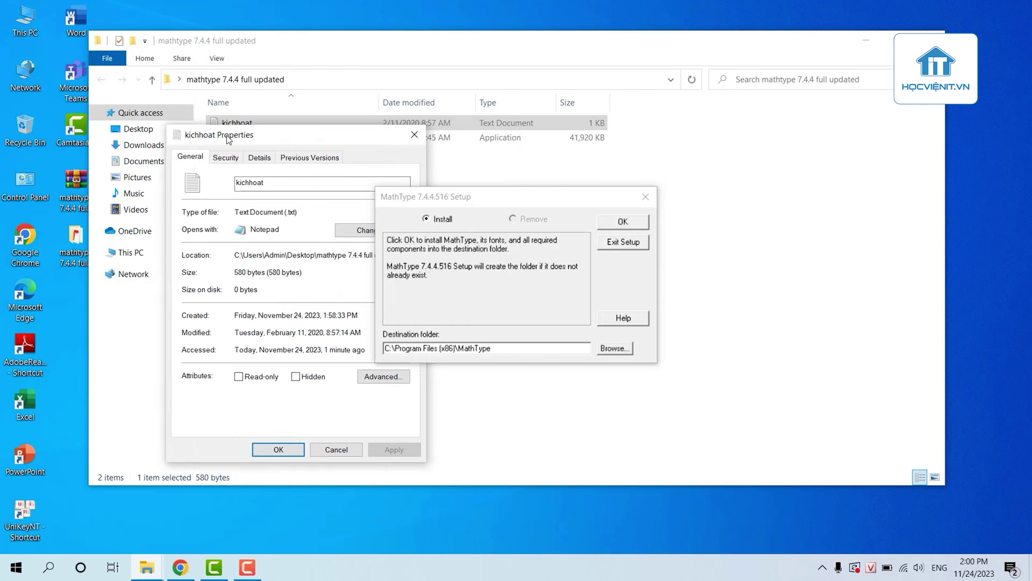
left_click_drag(228, 139, 63, 136)
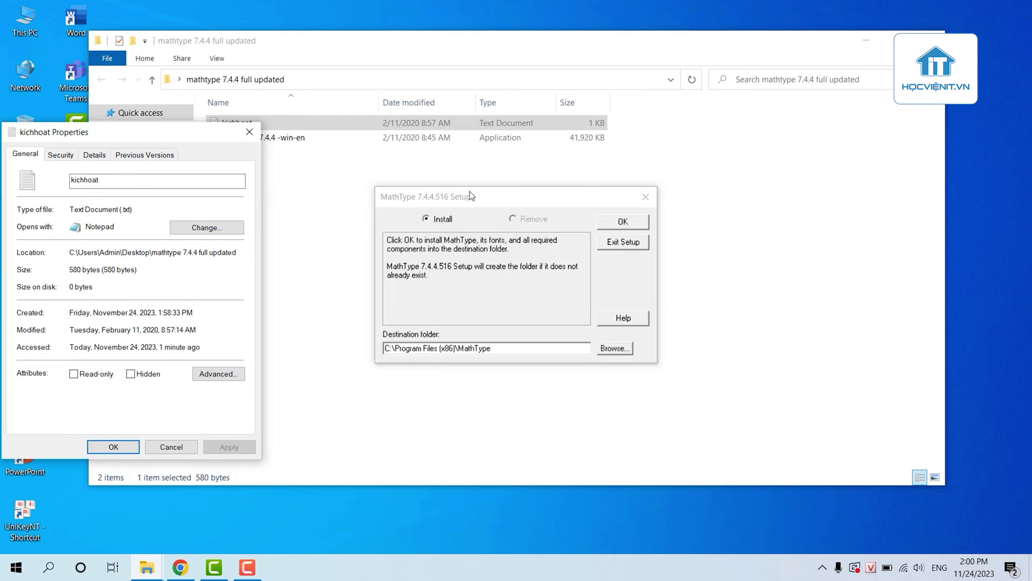
Install MathType to C:\Program Files (x86)\MathType, letting Setup create the folder, and close the file properties and setup windows
left_click_drag(471, 195, 522, 184)
left_click(687, 207)
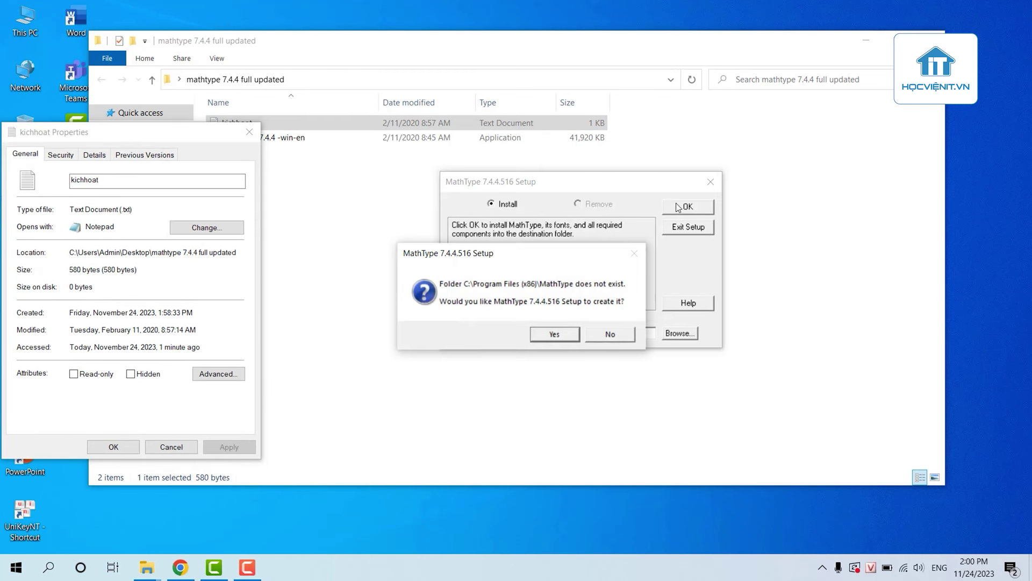
left_click(549, 332)
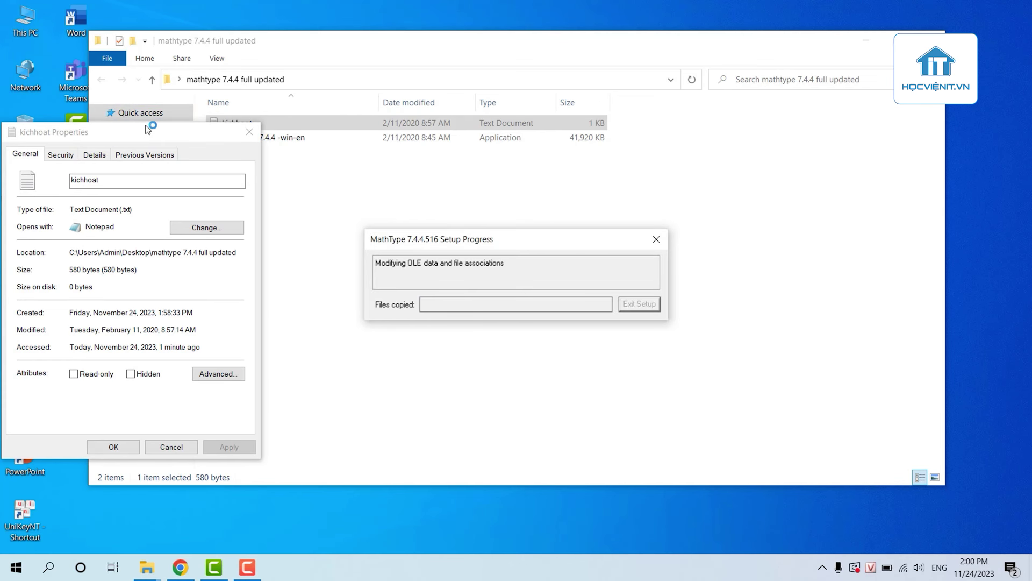
left_click(249, 131)
left_click(520, 302)
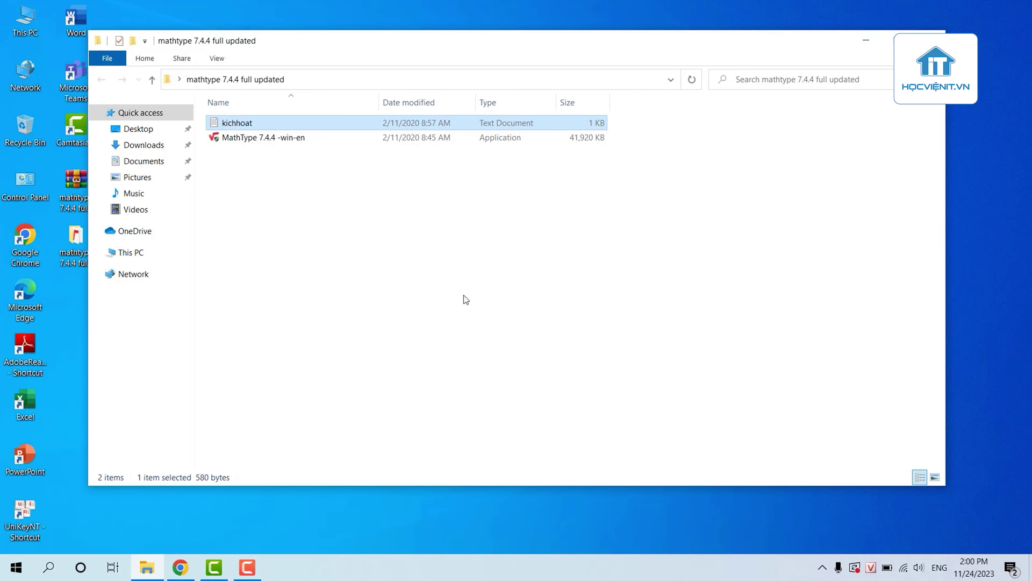
Open the kichhoat text file in Notepad, examine its registry entries, and close it
double_click(258, 127)
left_click_drag(546, 230, 42, 74)
left_click(341, 290)
left_click_drag(447, 208, 238, 74)
left_click(223, 209)
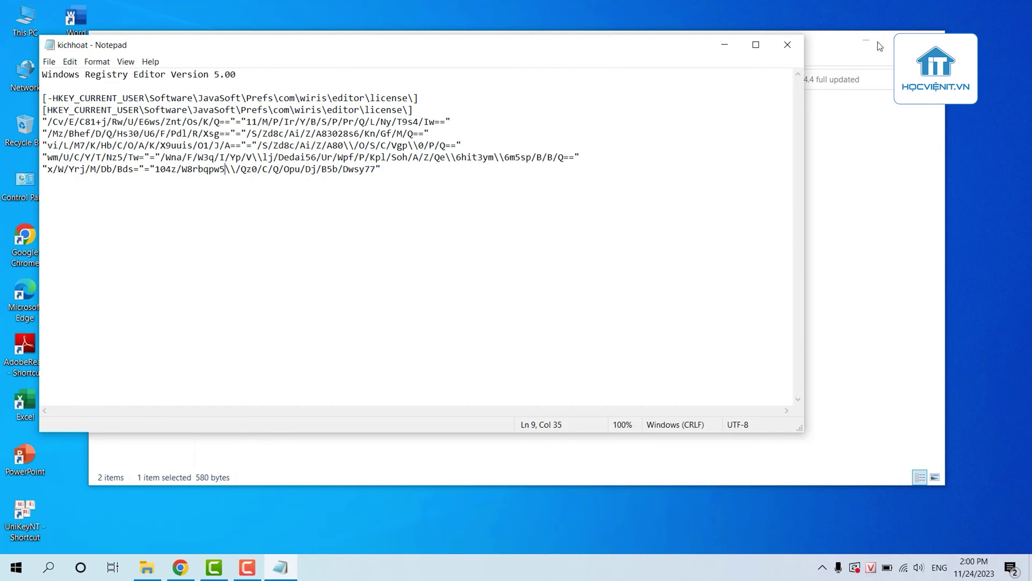
left_click(788, 45)
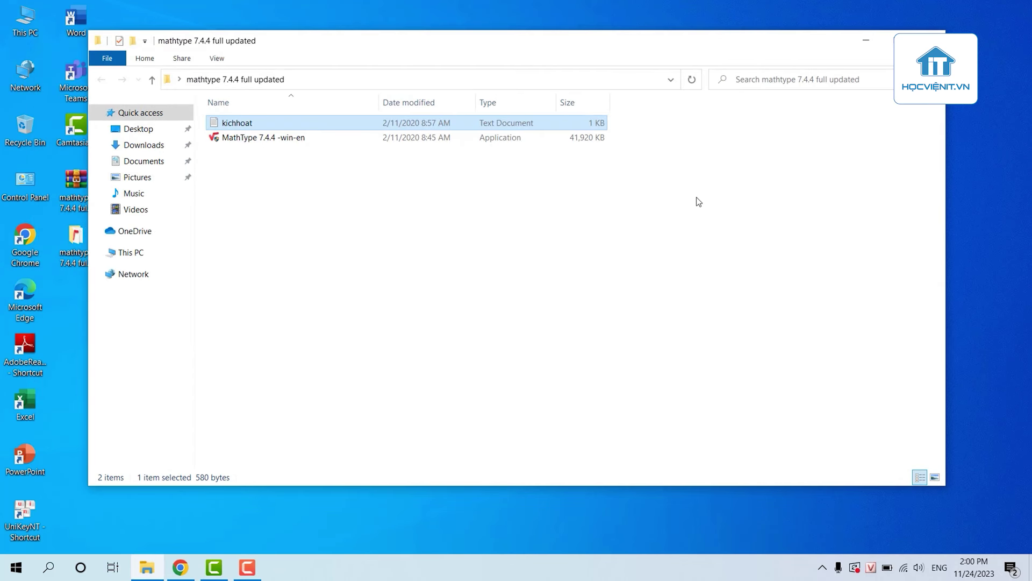
Rename the kichhoat text file as kichhoat.reg through its properties
right_click(263, 121)
left_click(303, 425)
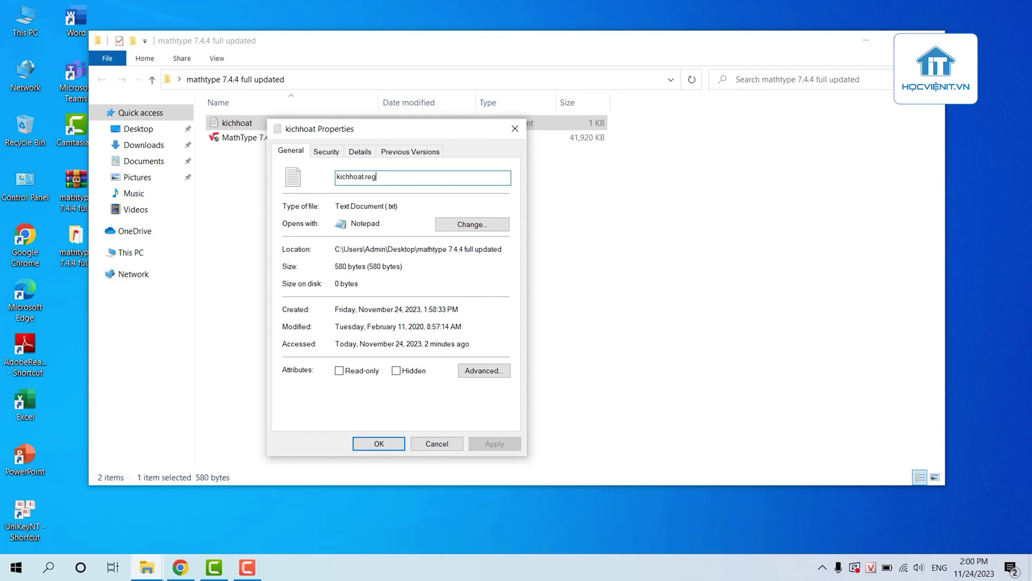
left_click(379, 444)
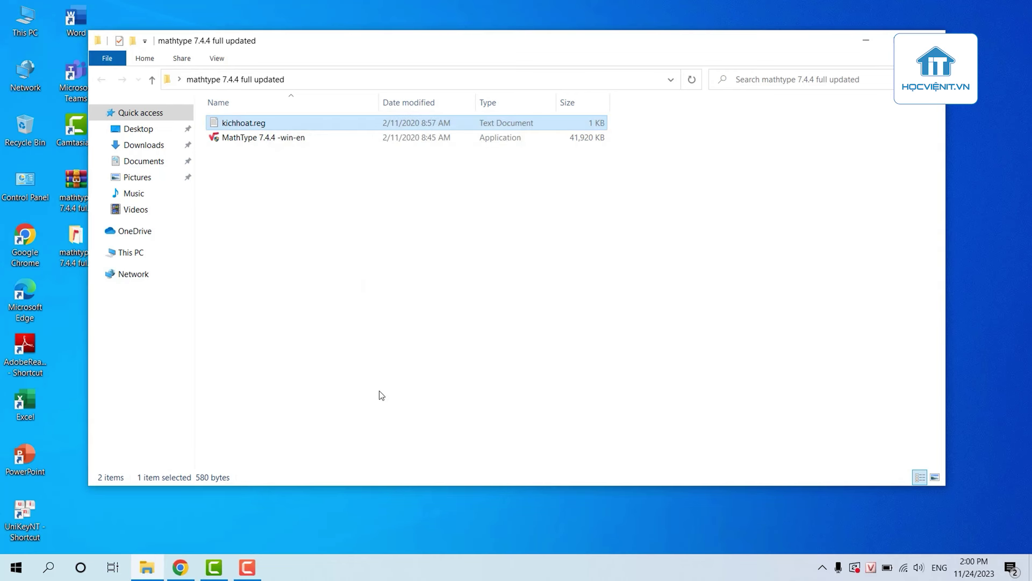
Try to save the renamed text file from Notepad as kichhoat.reg with the All Files type, replacing the existing file
double_click(266, 121)
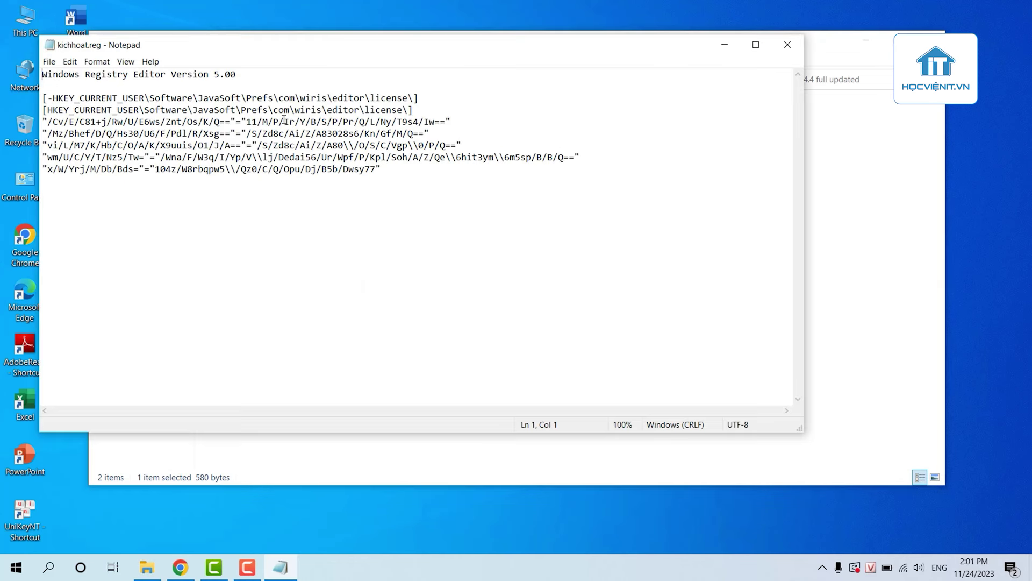
left_click(49, 61)
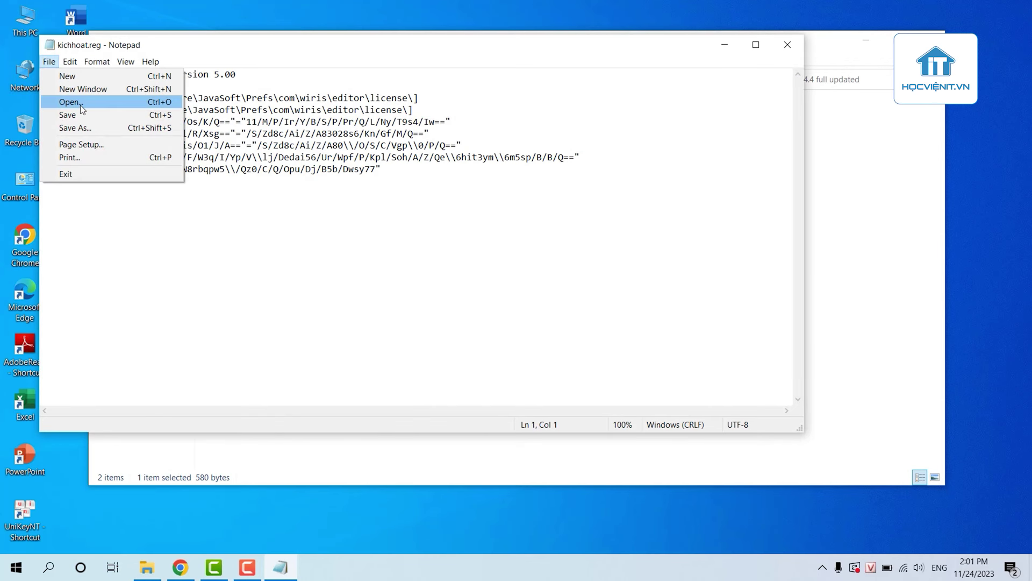
left_click(86, 128)
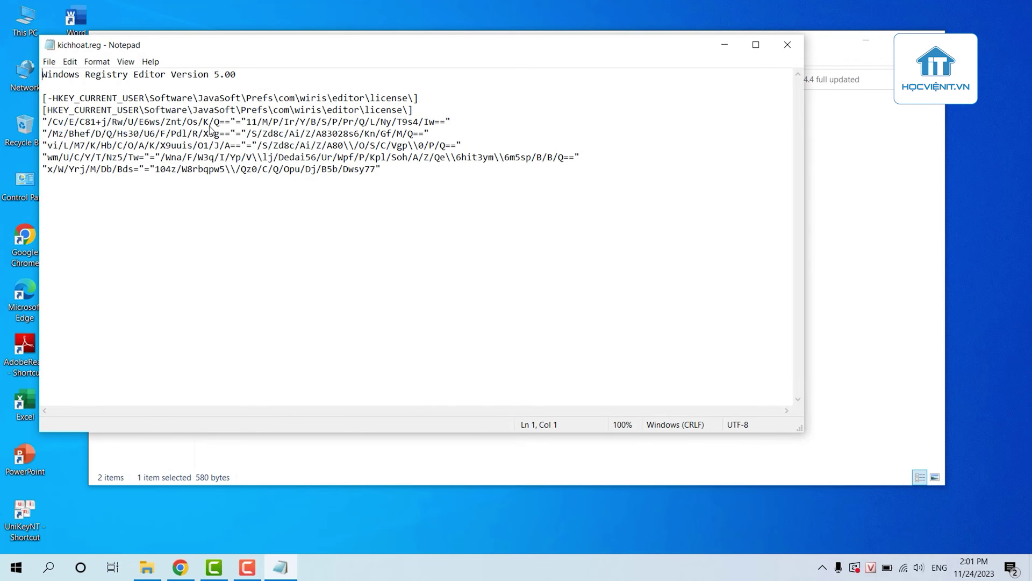
left_click(212, 336)
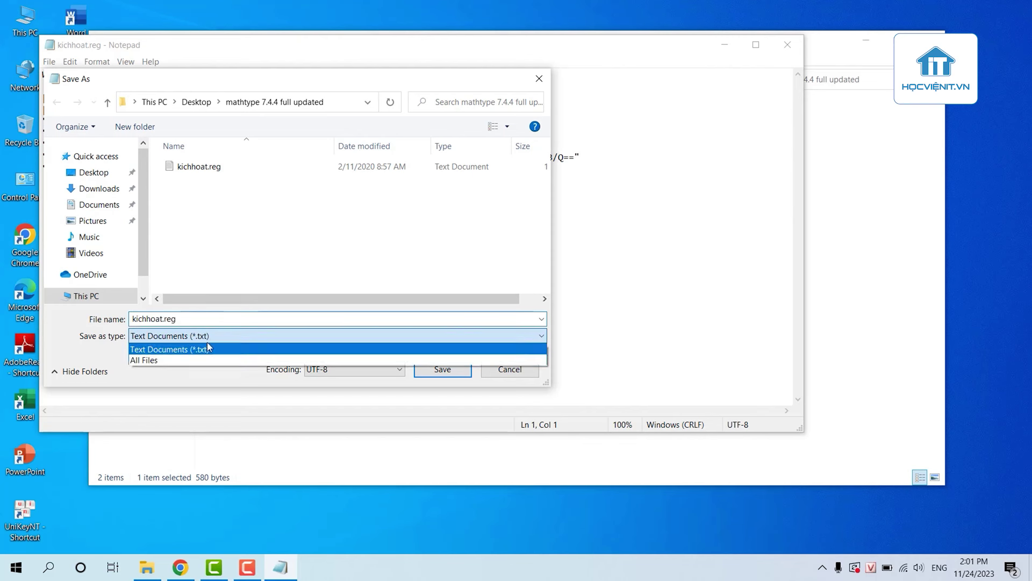
left_click(194, 359)
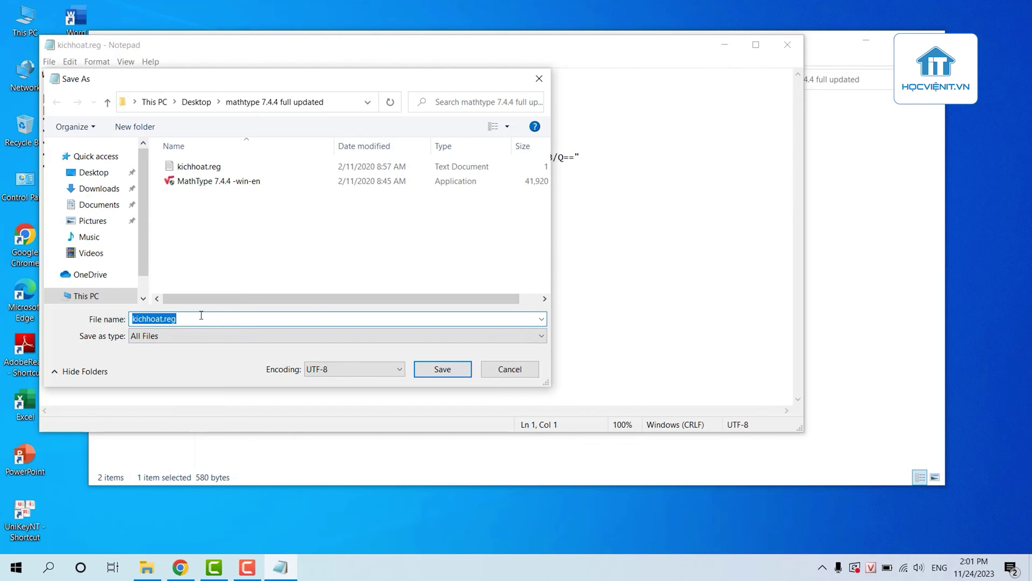
left_click(443, 369)
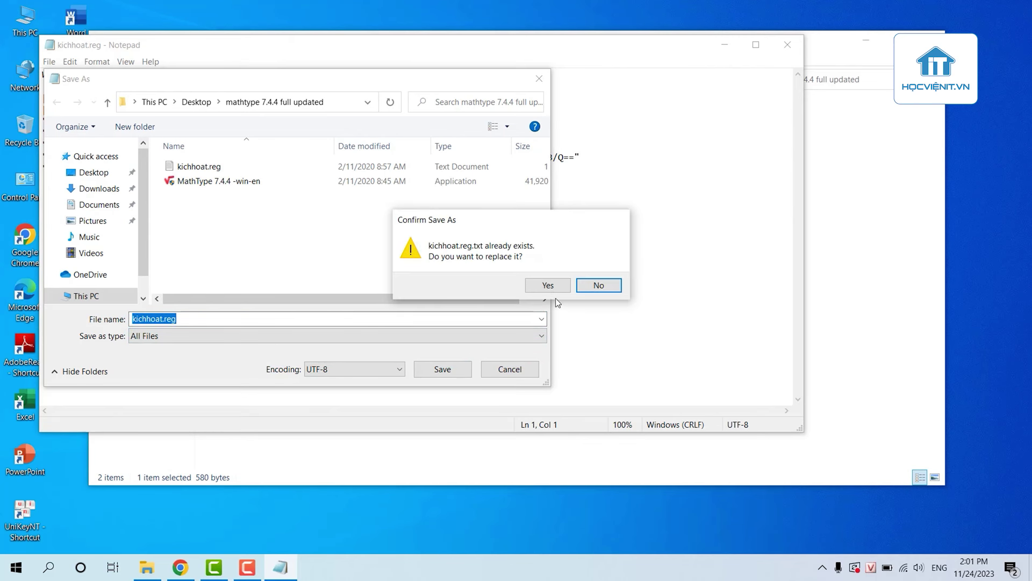
left_click(548, 285)
left_click(787, 44)
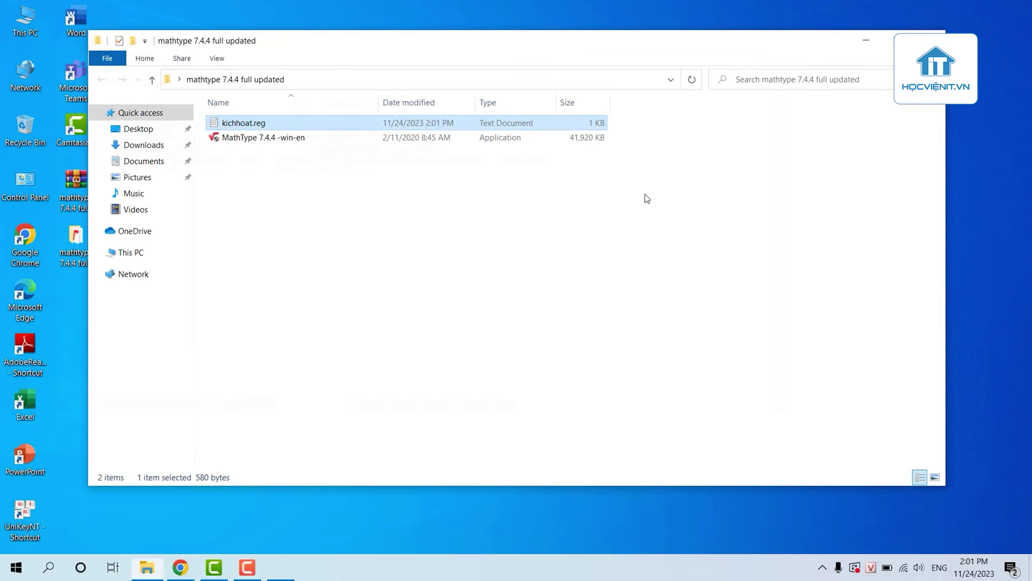
left_click(341, 169)
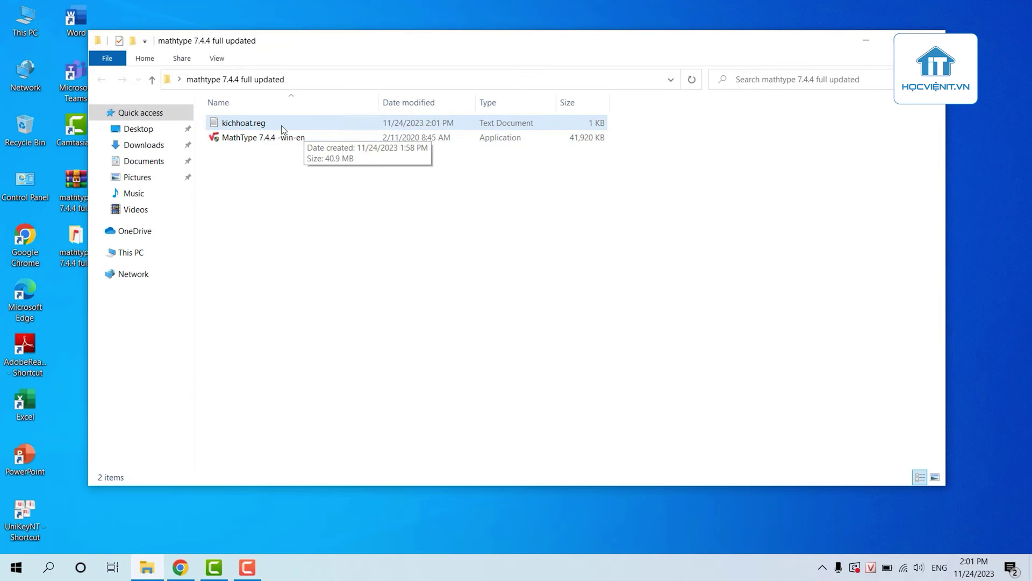
right_click(259, 123)
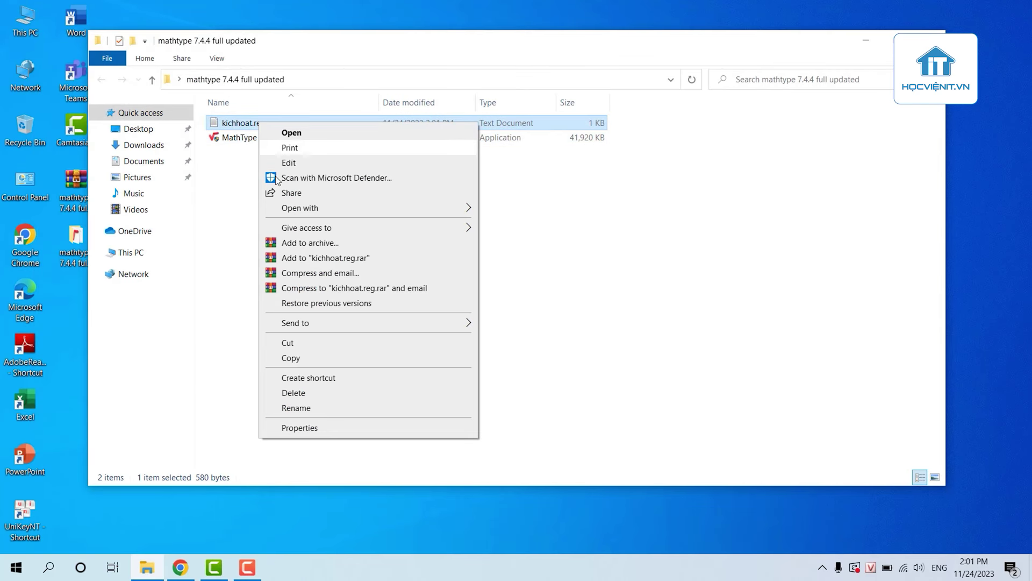
left_click(237, 217)
right_click(266, 129)
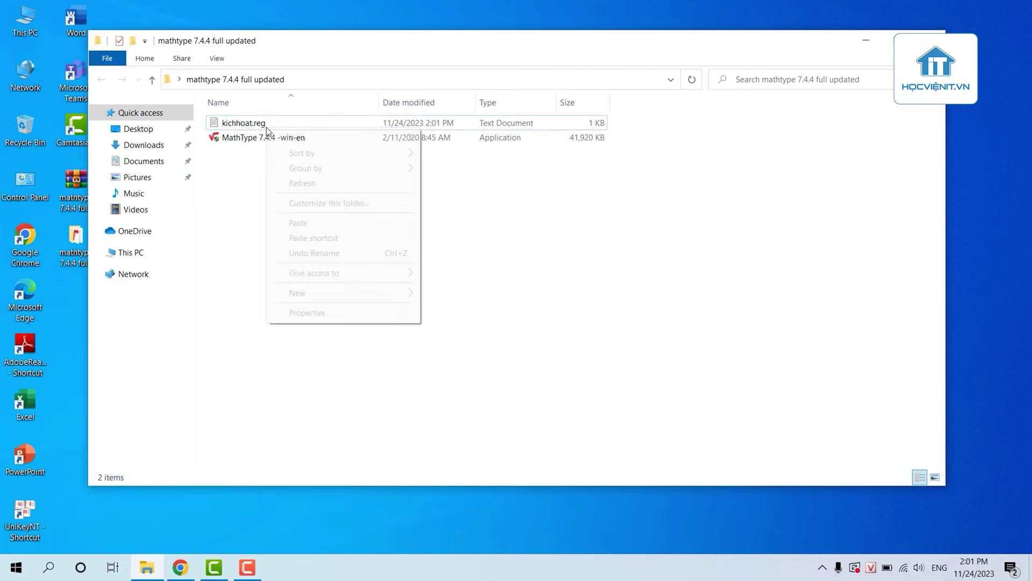
left_click(332, 313)
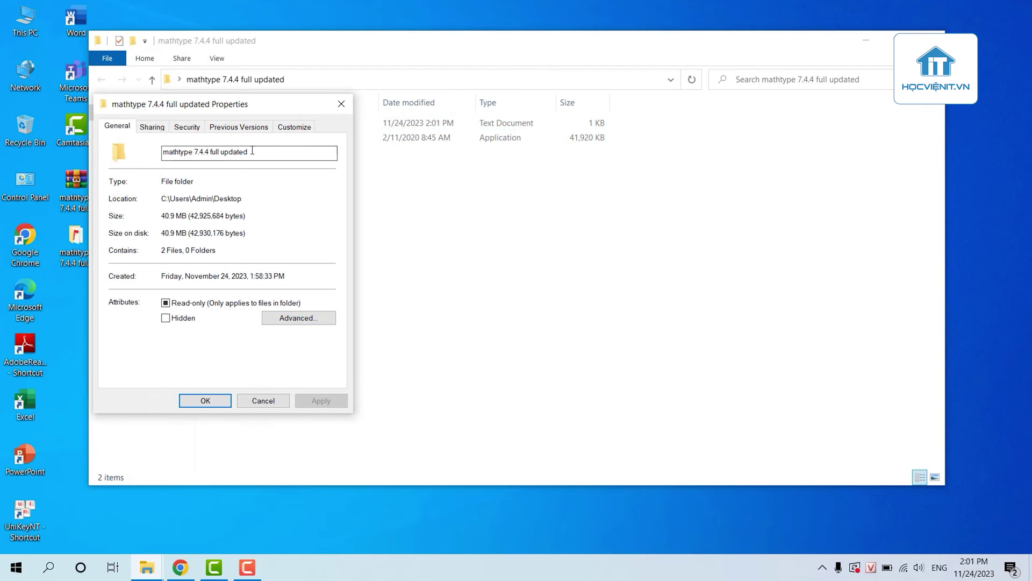
left_click(263, 401)
Rename the kichhoat.reg text file as kichhoat through its properties
right_click(244, 122)
left_click(339, 422)
key("BackSpace")
key("BackSpace")
key("BackSpace")
key("BackSpace")
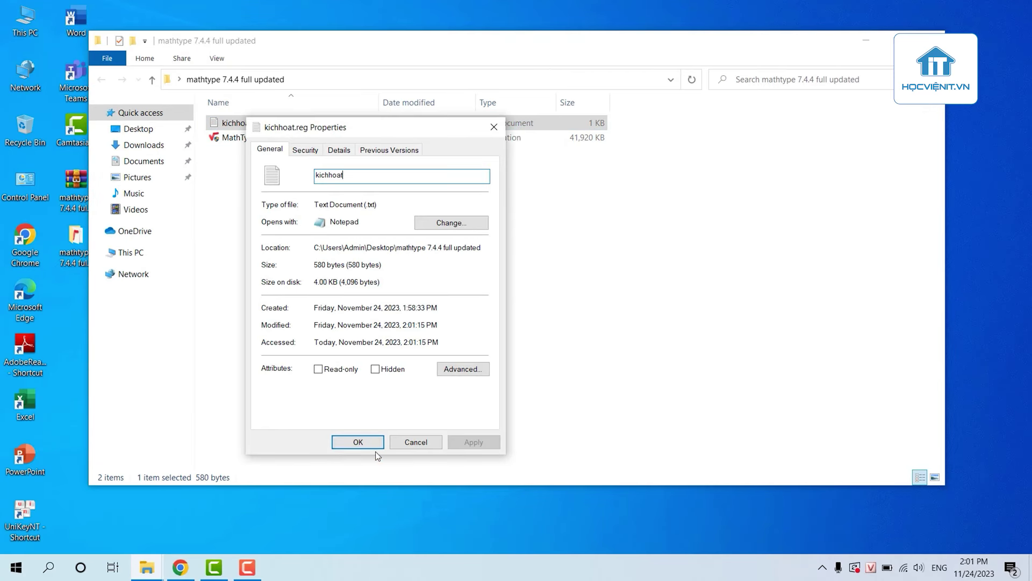
left_click(358, 442)
Open the kichhoat text file in Notepad, save a copy as kichhoat.reg with the All Files type, and close Notepad
key("Return")
key("ctrl+shift+s")
left_click(337, 336)
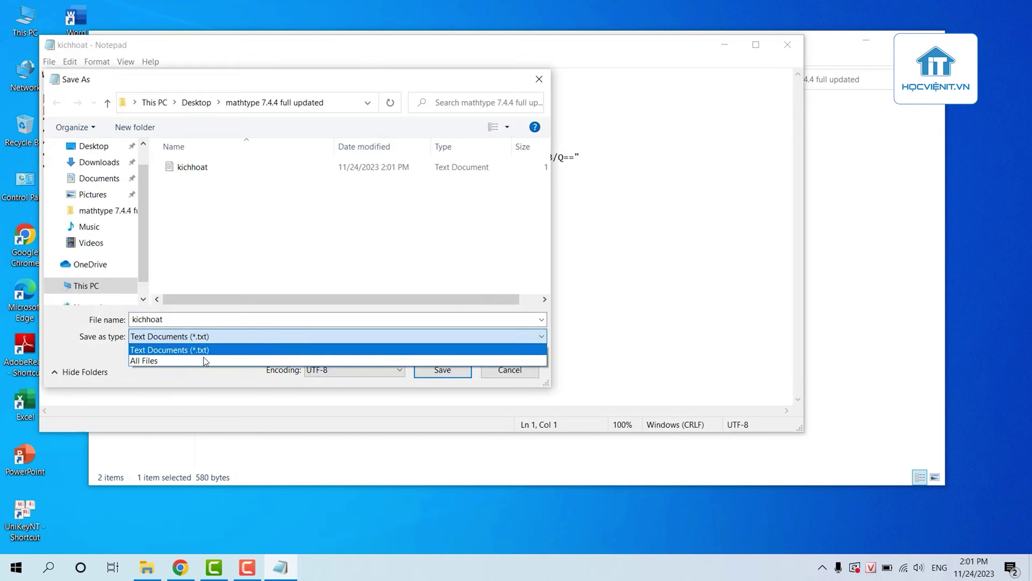
left_click(208, 360)
left_click(355, 370)
left_click(300, 417)
left_click(228, 321)
type(".reg")
key("Return")
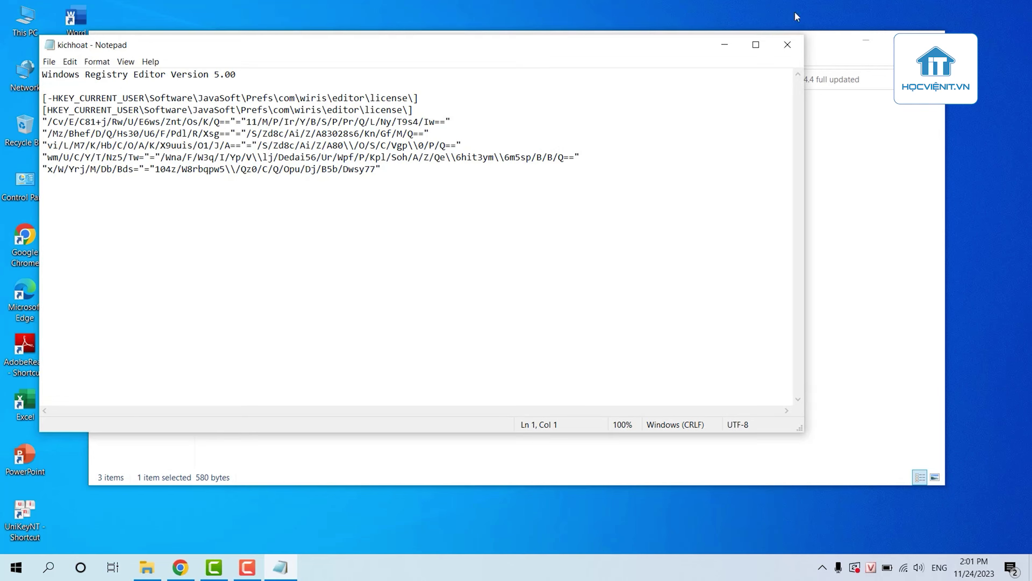
key("alt+F4")
Merge the kichhoat registration entries file into the Windows registry and accept the confirmation
left_click(237, 152)
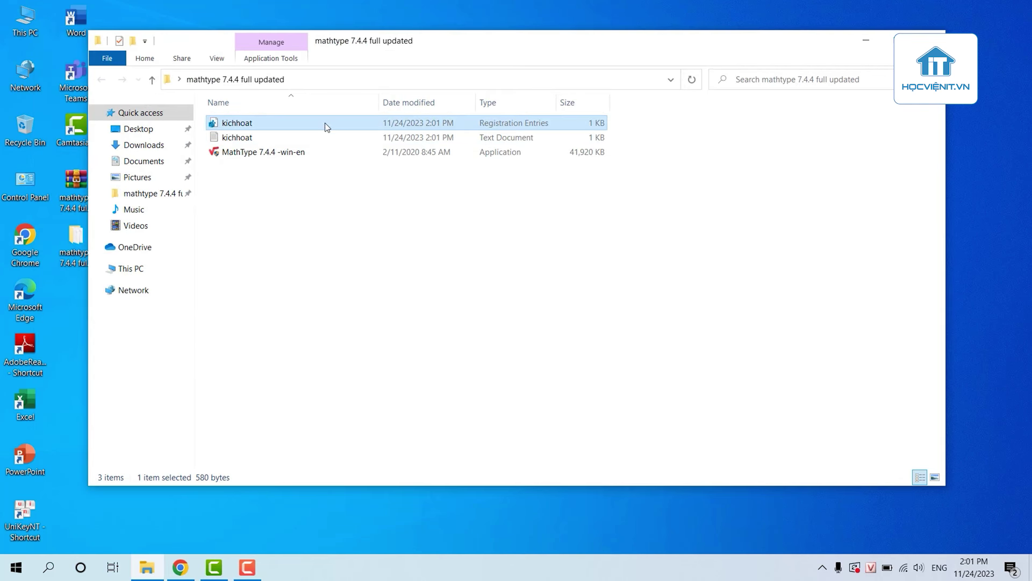
right_click(242, 121)
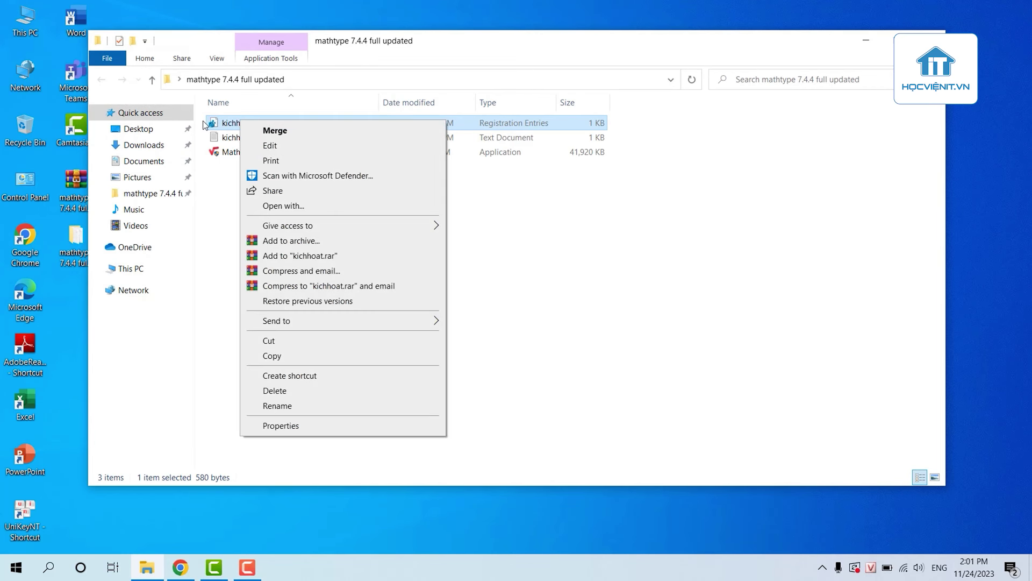
left_click(303, 131)
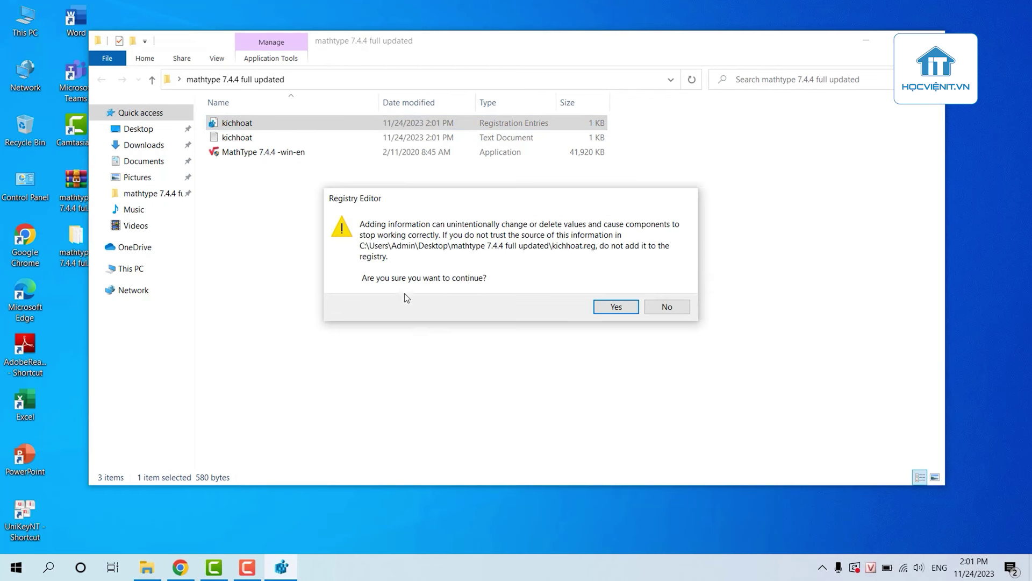
left_click(620, 306)
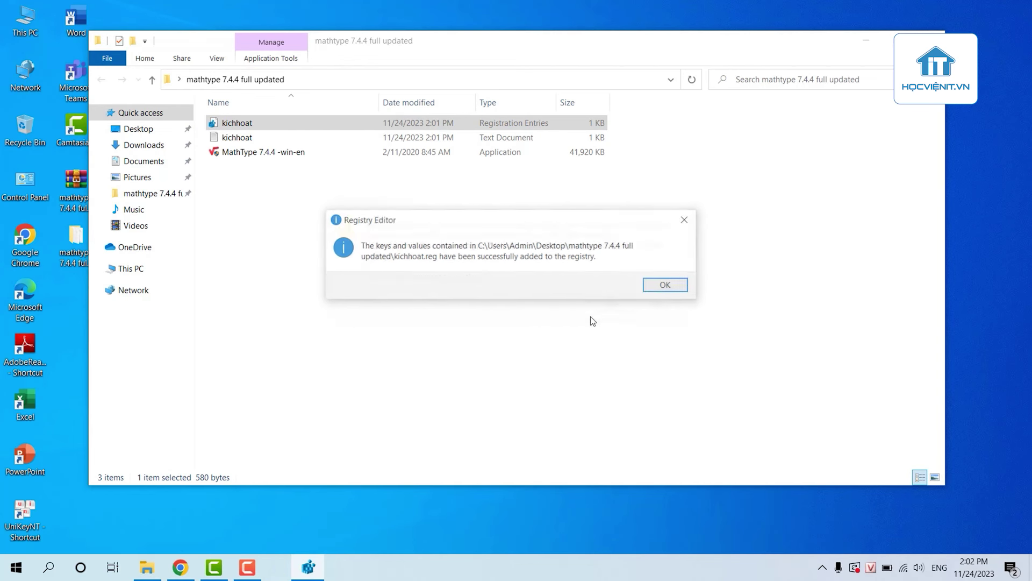
Dismiss the registry message, close the mathtype 7.4.4 full updated folder, and look up MathType among the recently added programs
left_click(656, 287)
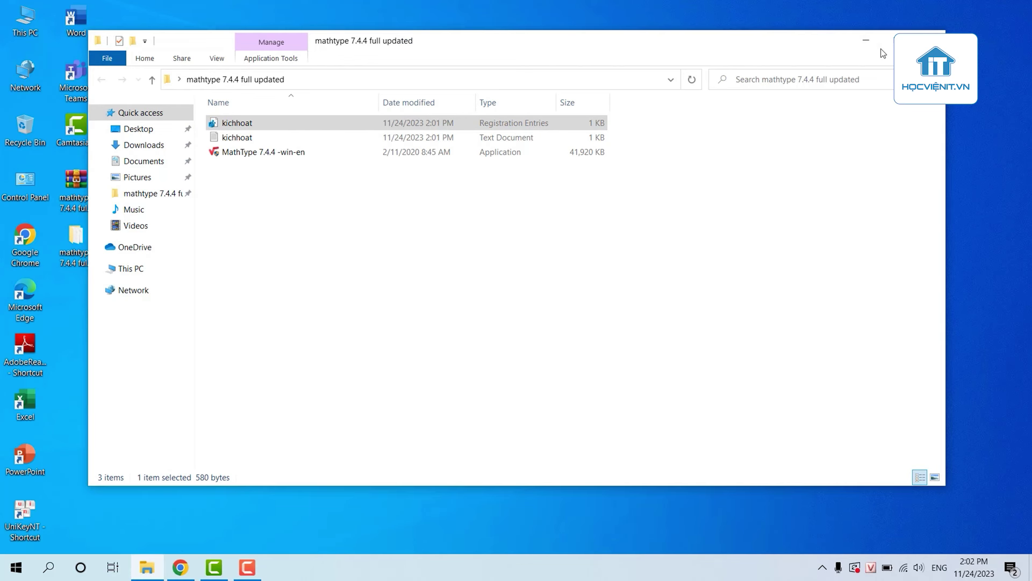
left_click(933, 39)
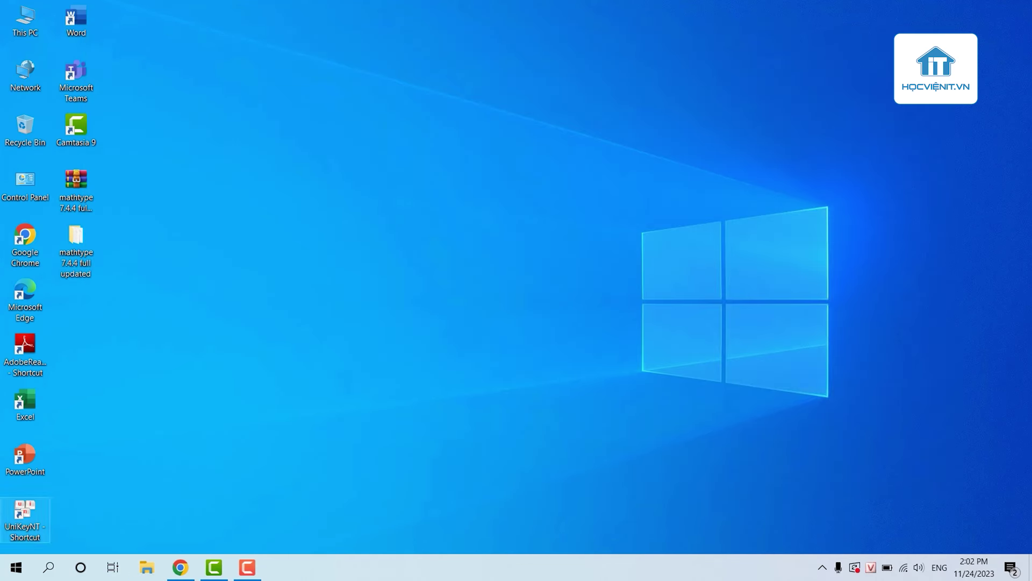
left_click(16, 568)
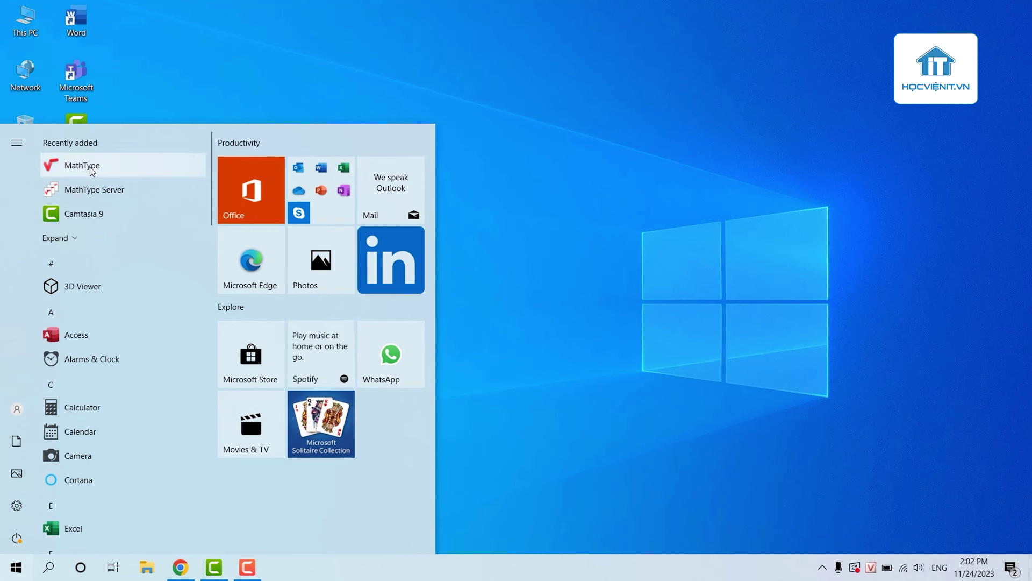
left_click(471, 251)
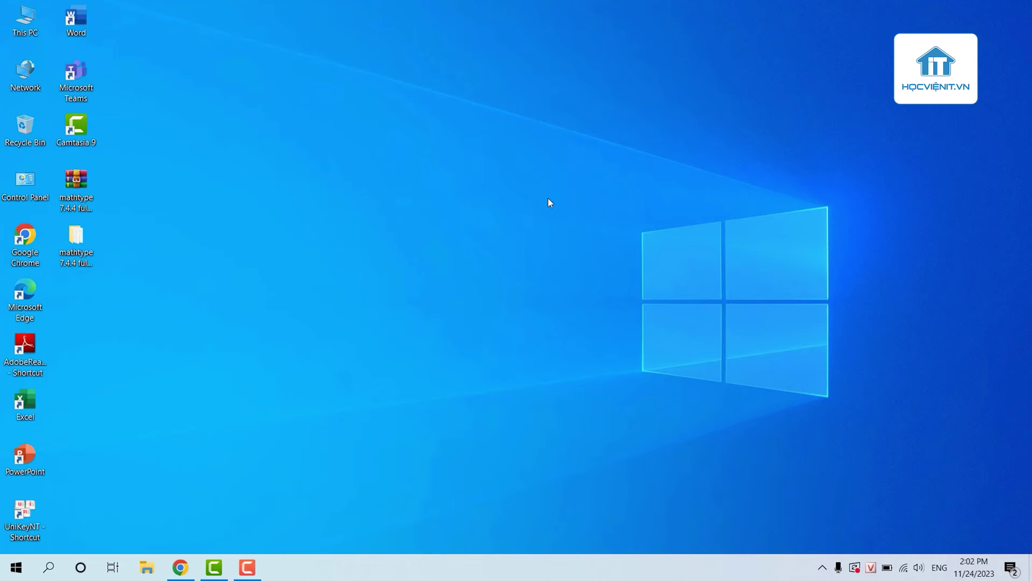
Open a blank document in Word, enable the disabled macro content for the MathType tools, and close Word
double_click(79, 25)
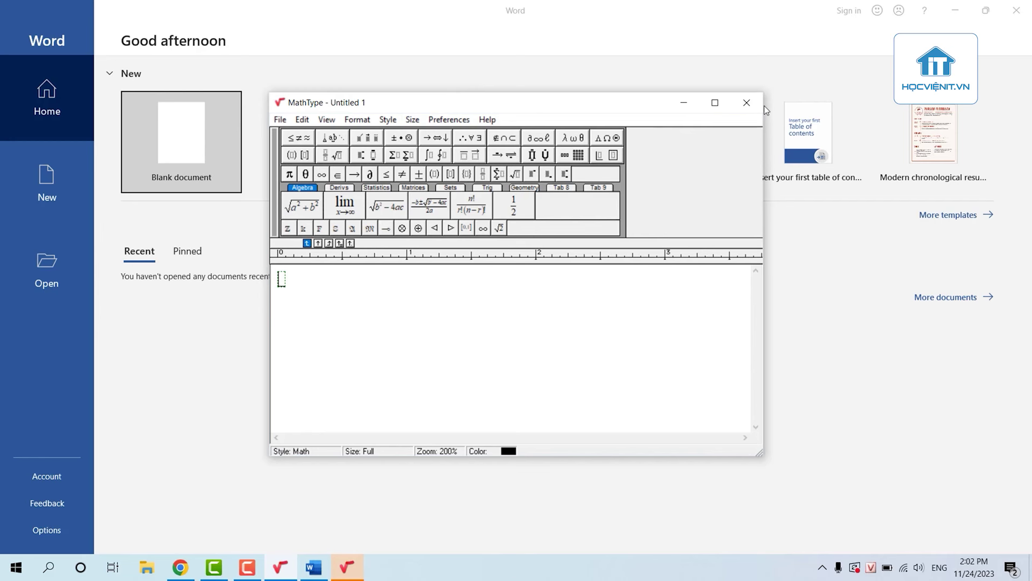
left_click(181, 156)
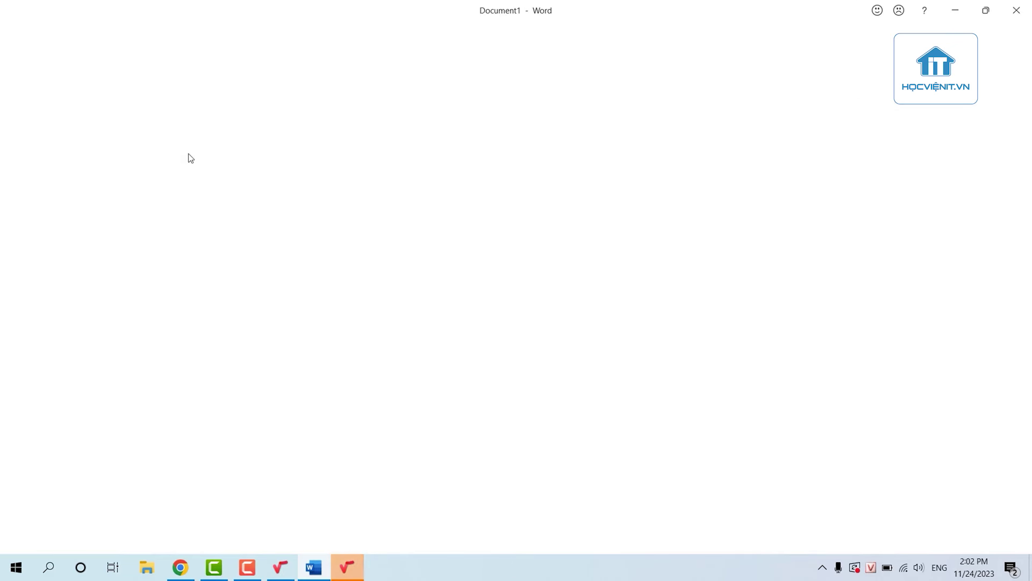
left_click(452, 34)
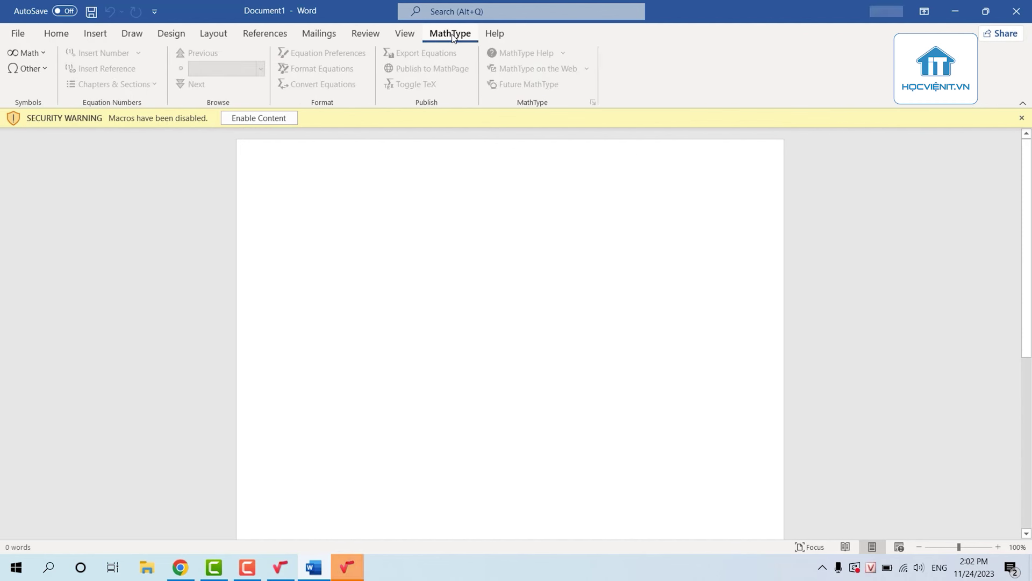
left_click(270, 117)
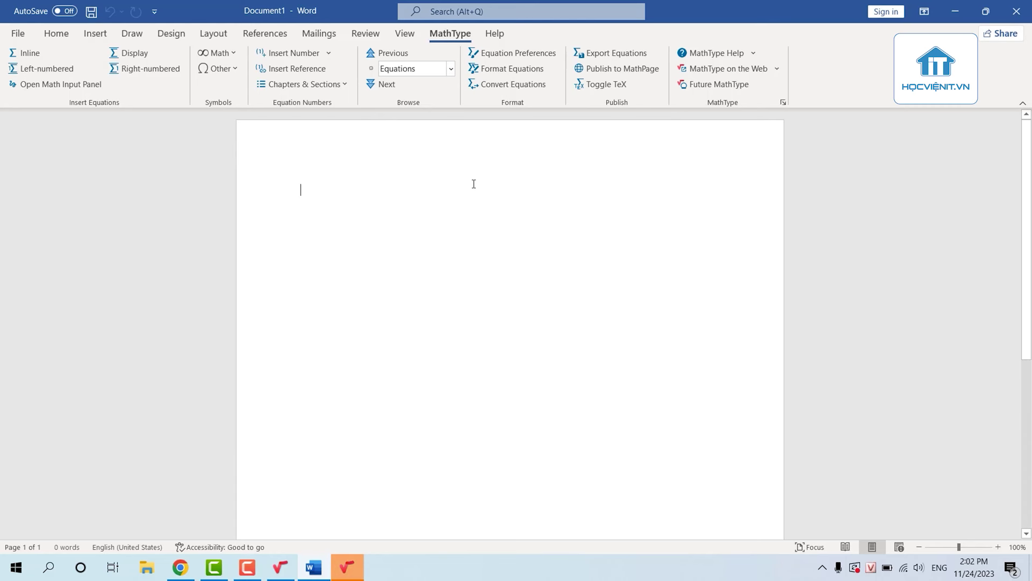
left_click(1020, 8)
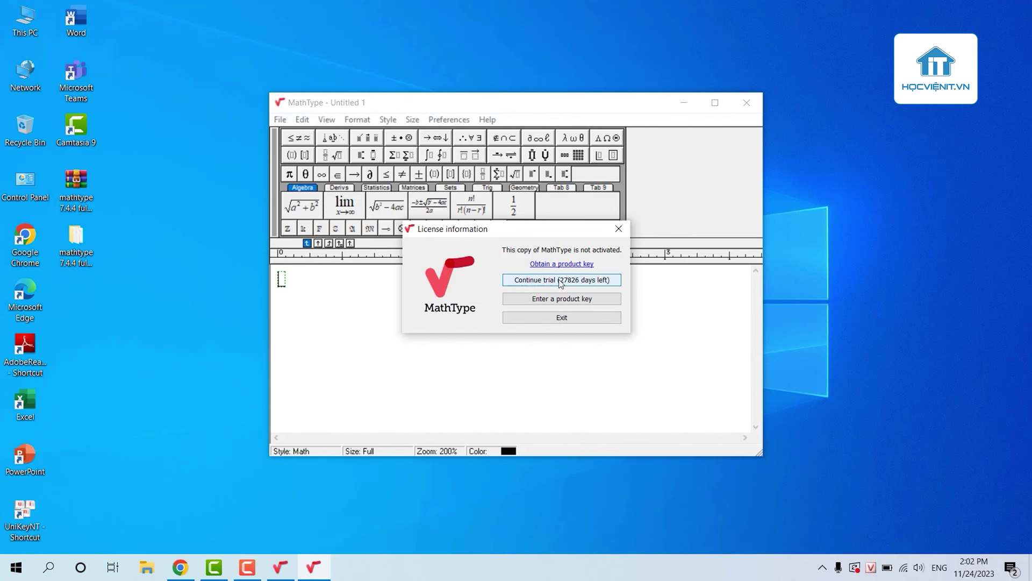
Continue the trial in MathType, dismiss its introductory notes, and close the equation editor
left_click(561, 283)
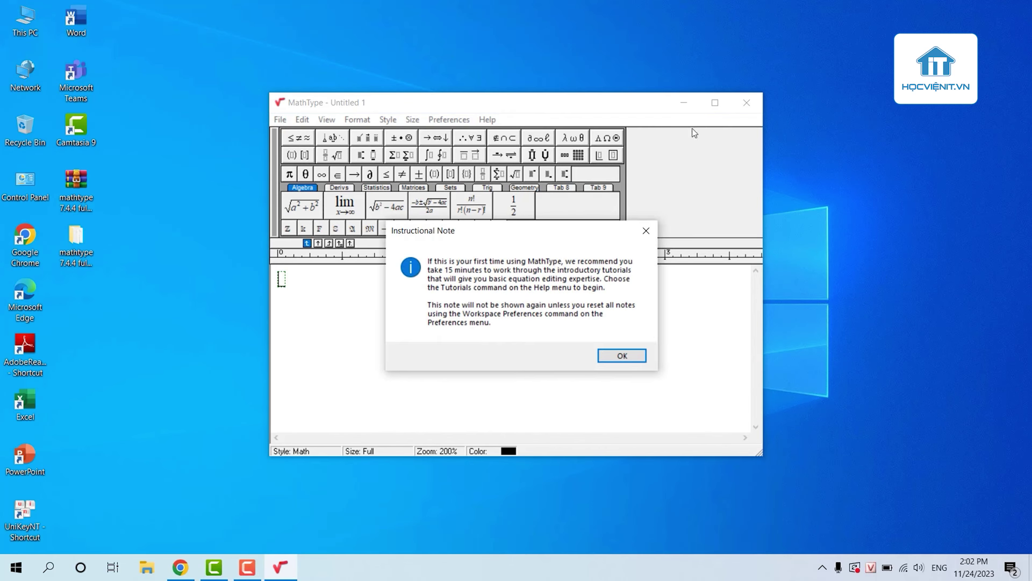
left_click(621, 356)
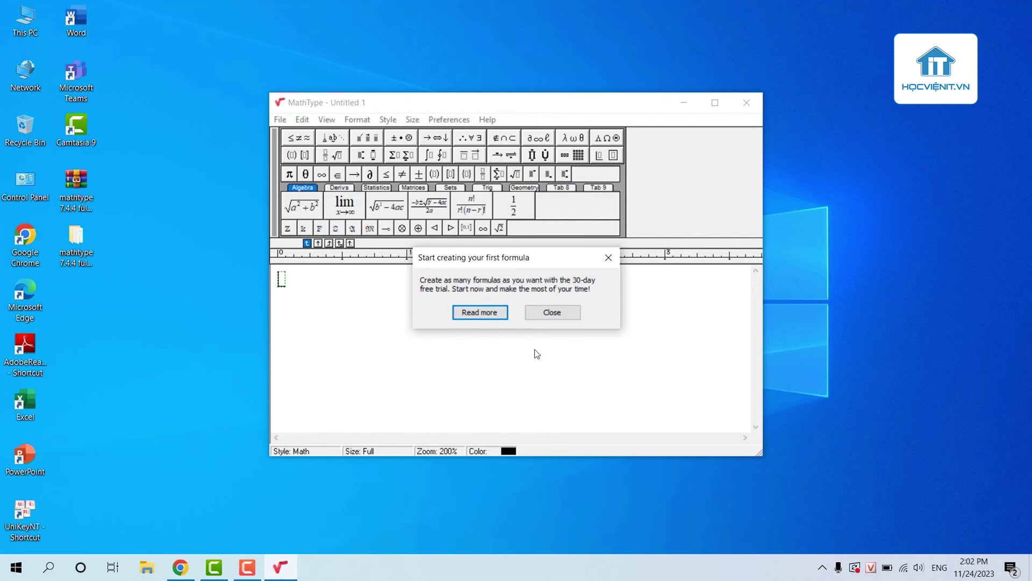
left_click(545, 316)
left_click(748, 102)
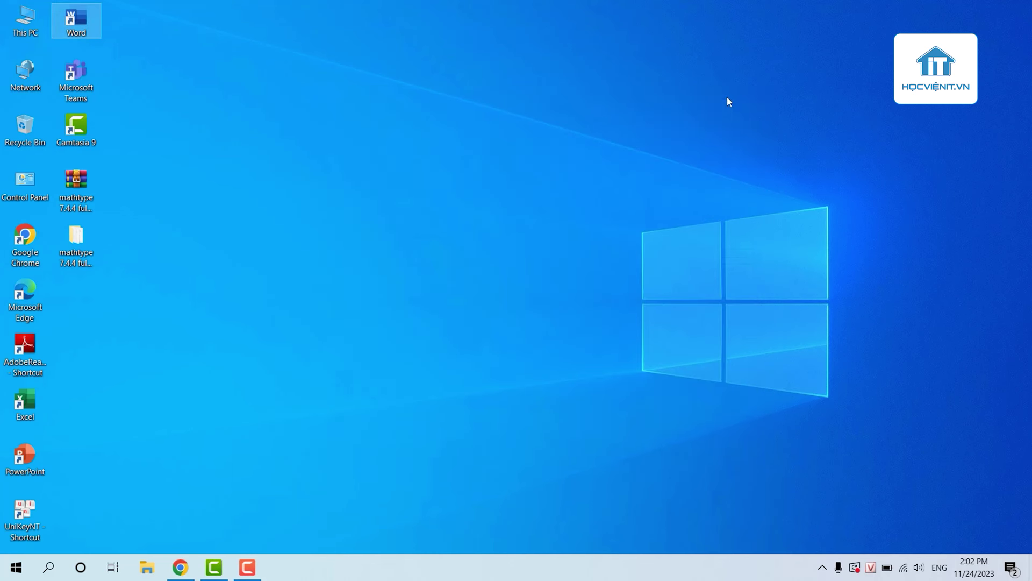